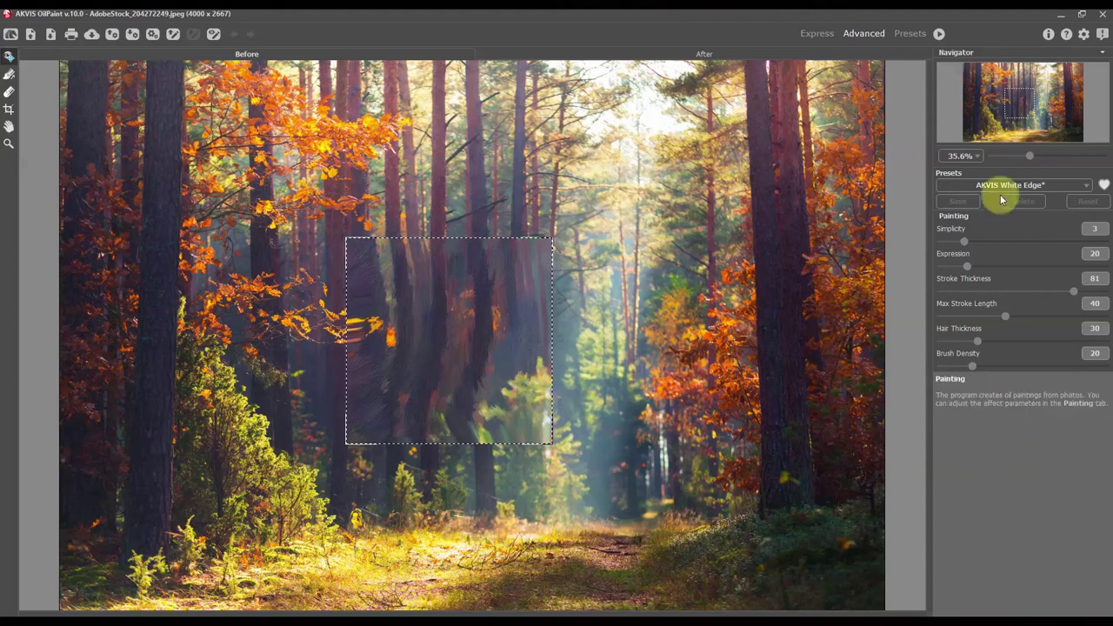
Step: Switch the painting preset from AKVIS White Edge to AKVIS Graceful
{"action": "left_click", "coordinate": [1001, 186]}
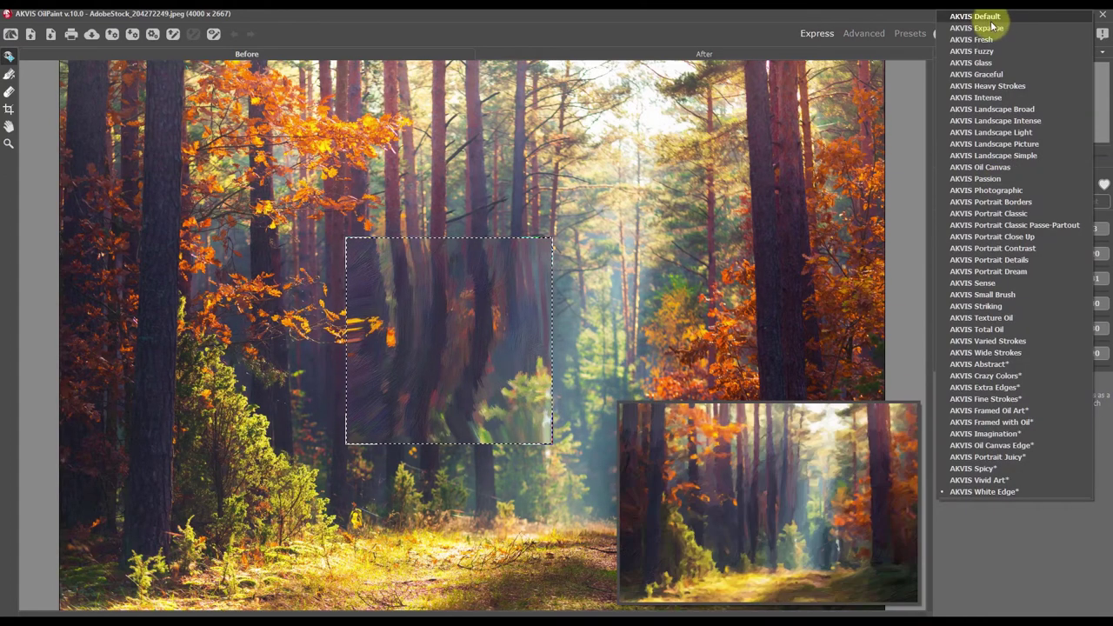
{"action": "left_click", "coordinate": [993, 76]}
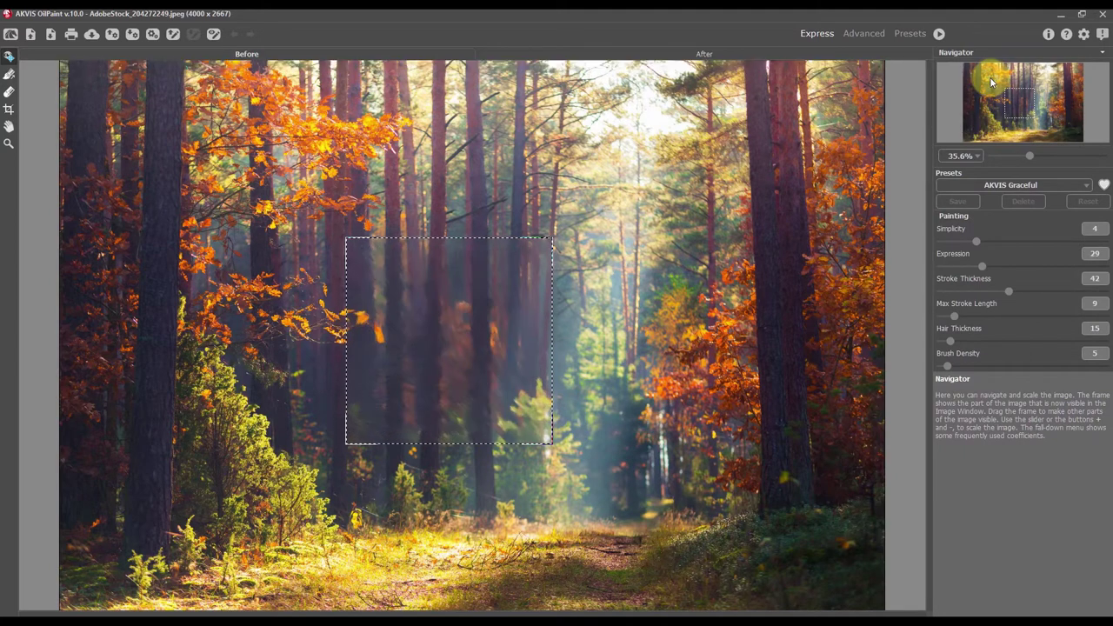
{"action": "left_click", "coordinate": [1083, 33]}
{"action": "left_click", "coordinate": [644, 202]}
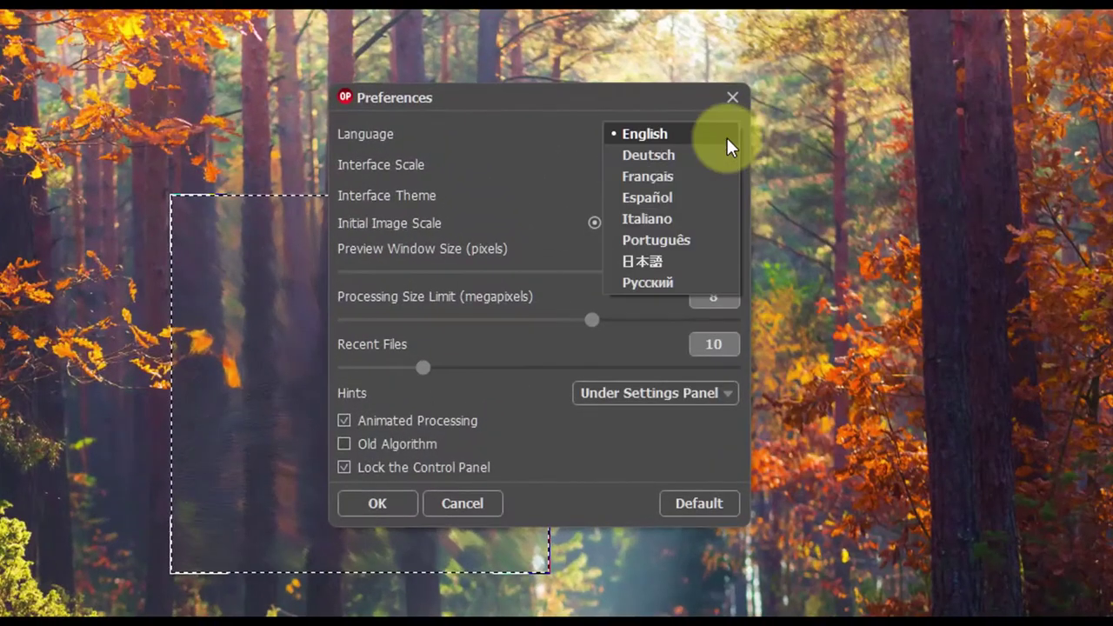
{"action": "left_click", "coordinate": [727, 137]}
{"action": "left_click", "coordinate": [715, 162]}
{"action": "left_click", "coordinate": [715, 161]}
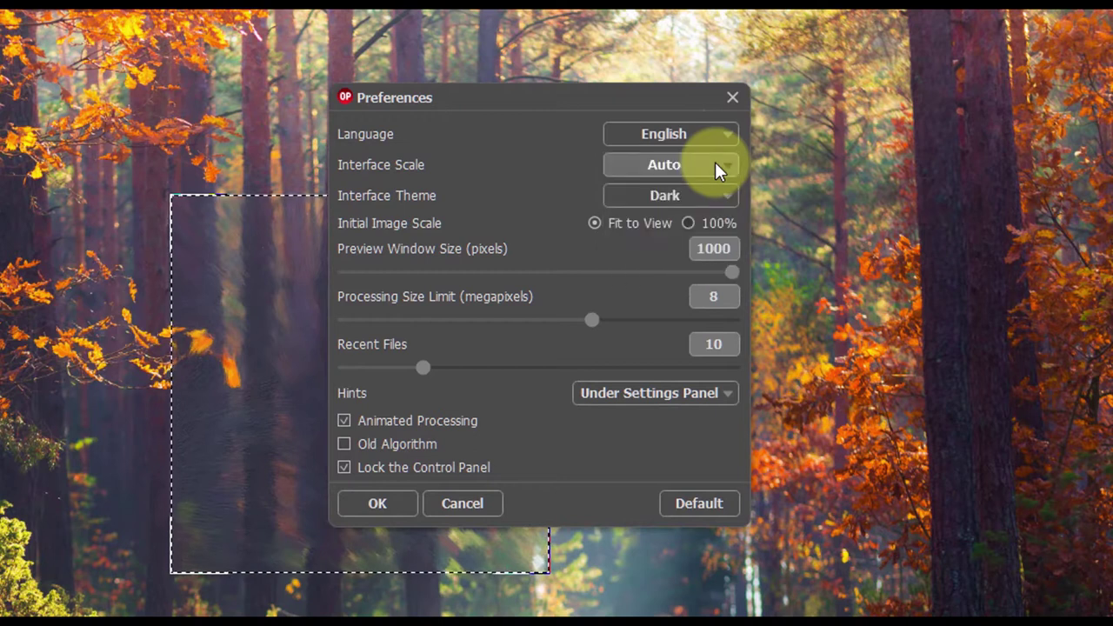
{"action": "left_click", "coordinate": [718, 197]}
{"action": "left_click", "coordinate": [718, 198]}
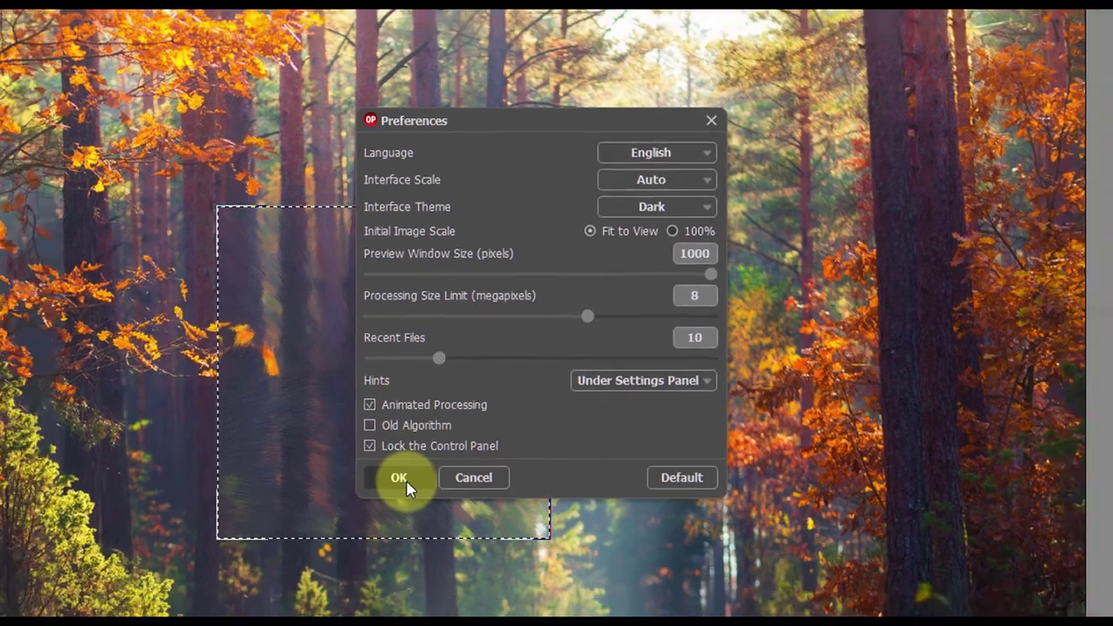
{"action": "left_click", "coordinate": [382, 506]}
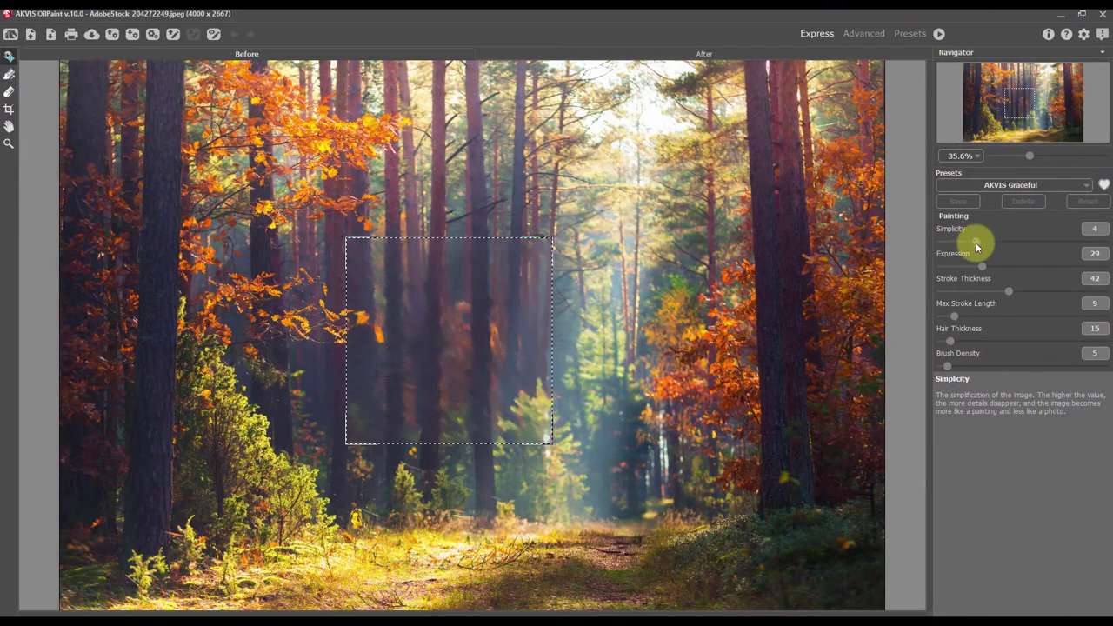
Step: Set Simplicity to 1, Expression to 11 and Max Stroke Length to 21
{"action": "left_click_drag", "start_coordinate": [948, 244], "coordinate": [942, 243]}
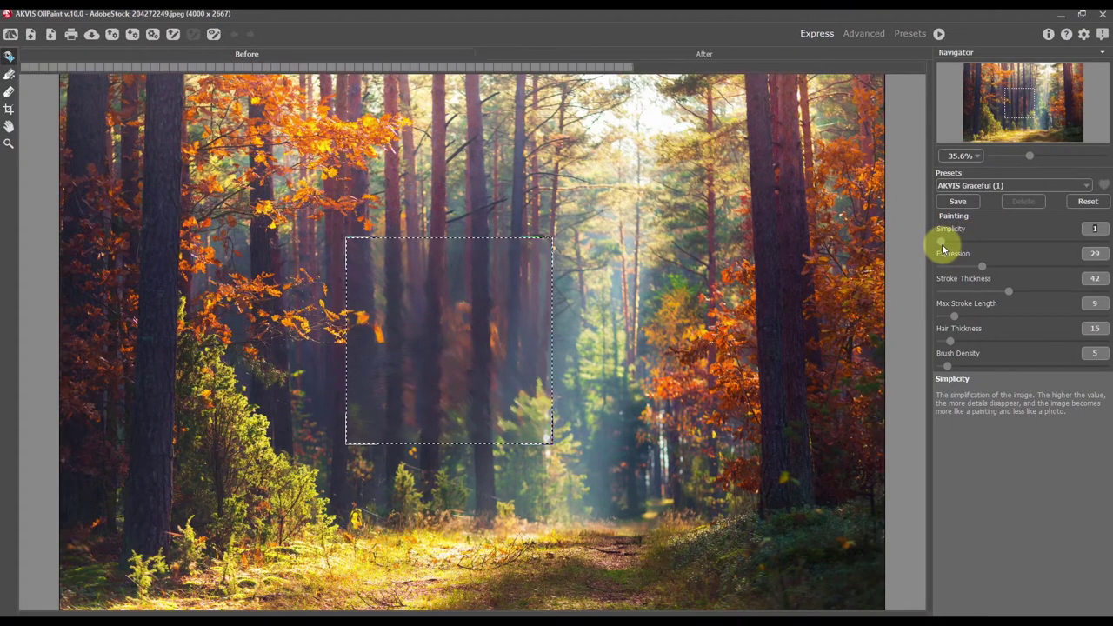
{"action": "left_click_drag", "start_coordinate": [974, 266], "coordinate": [951, 274]}
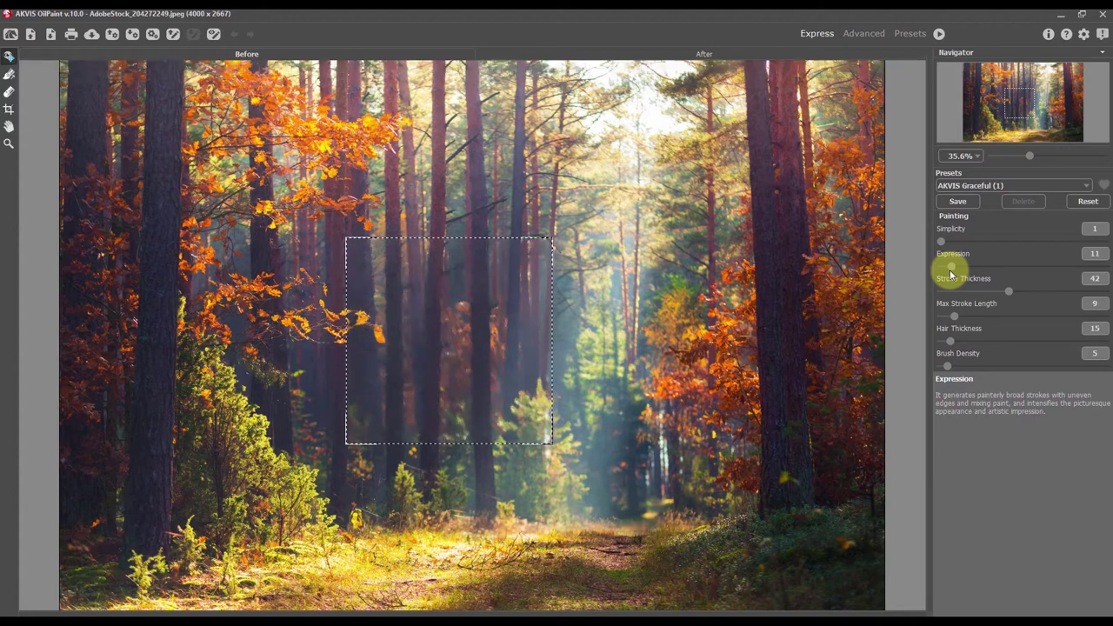
{"action": "left_click", "coordinate": [1004, 293]}
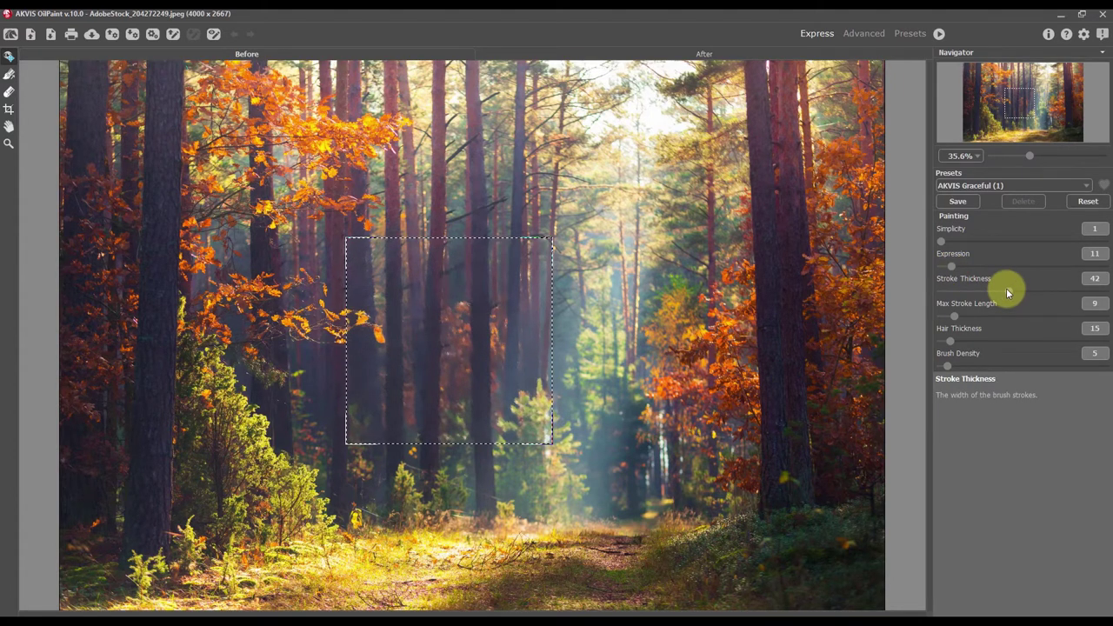
{"action": "left_click_drag", "start_coordinate": [954, 316], "coordinate": [975, 319]}
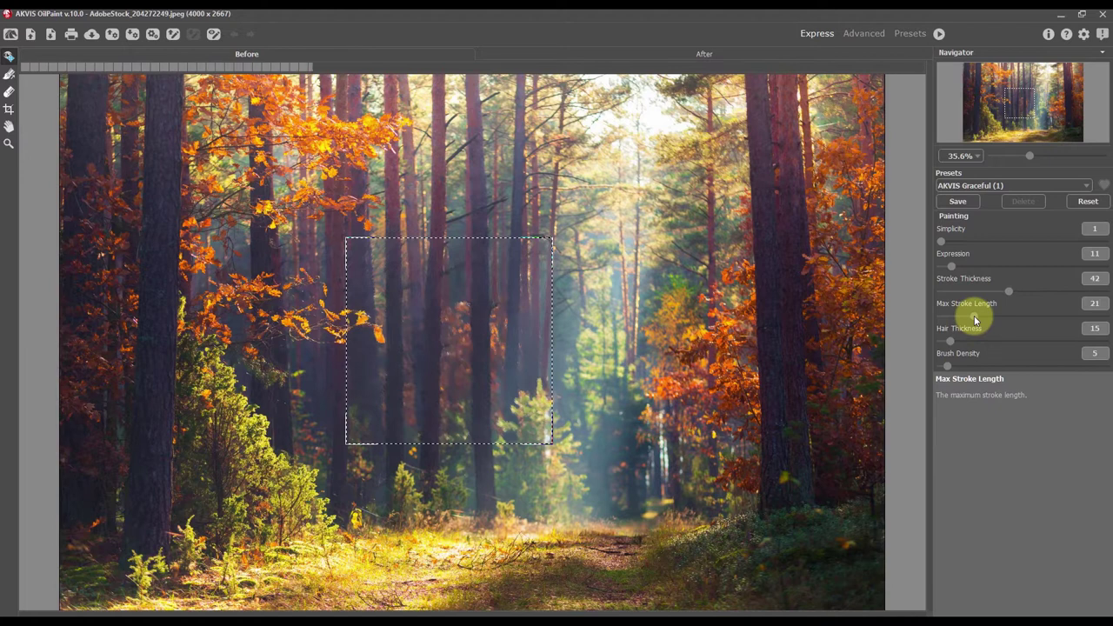
Step: In the full Image settings, set Filling to 58 and Relief to 18
{"action": "left_click", "coordinate": [872, 37]}
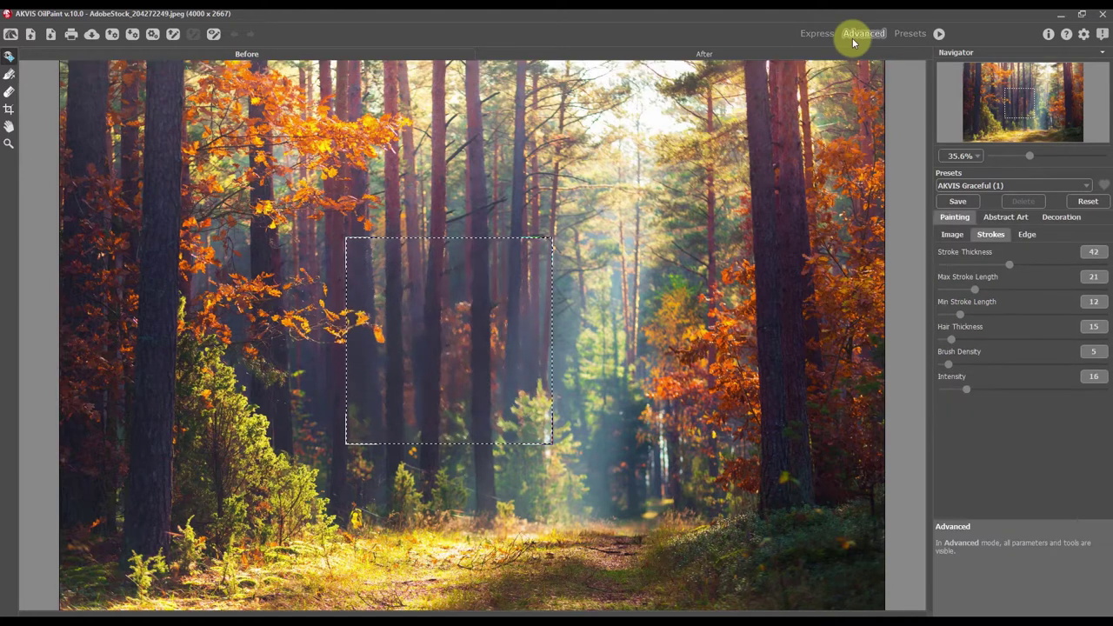
{"action": "left_click", "coordinate": [952, 234]}
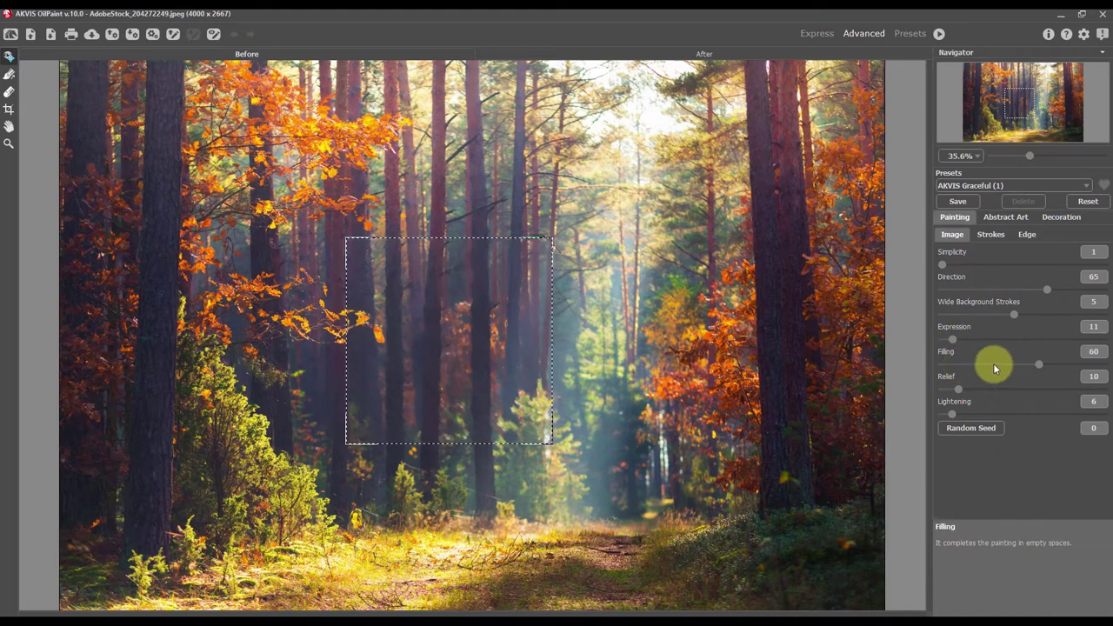
{"action": "left_click_drag", "start_coordinate": [997, 363], "coordinate": [1035, 367]}
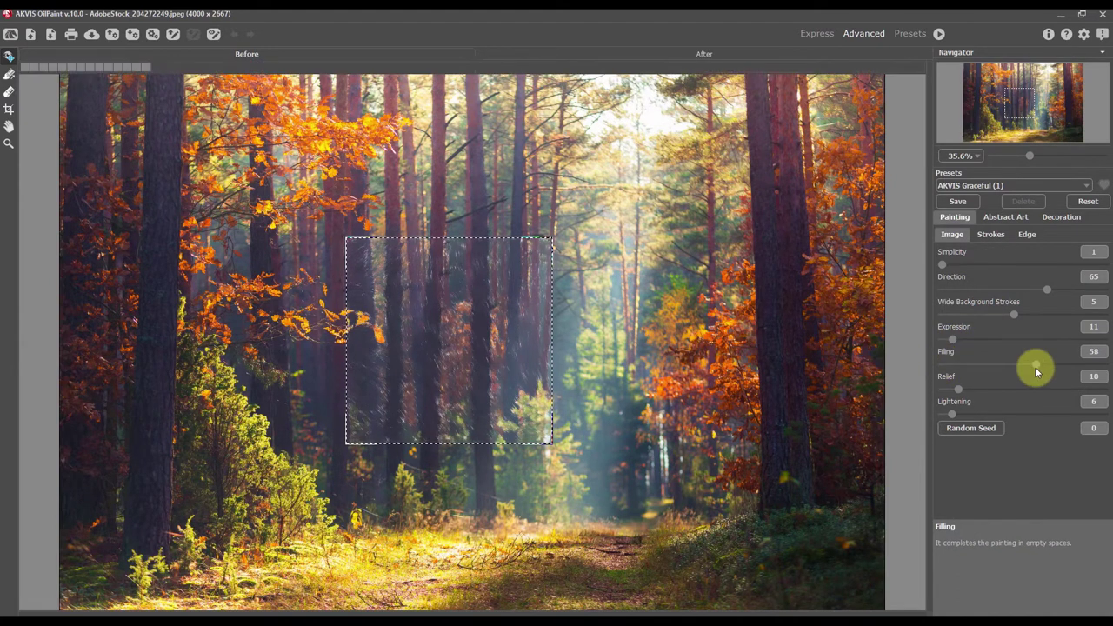
{"action": "left_click_drag", "start_coordinate": [958, 389], "coordinate": [1011, 391]}
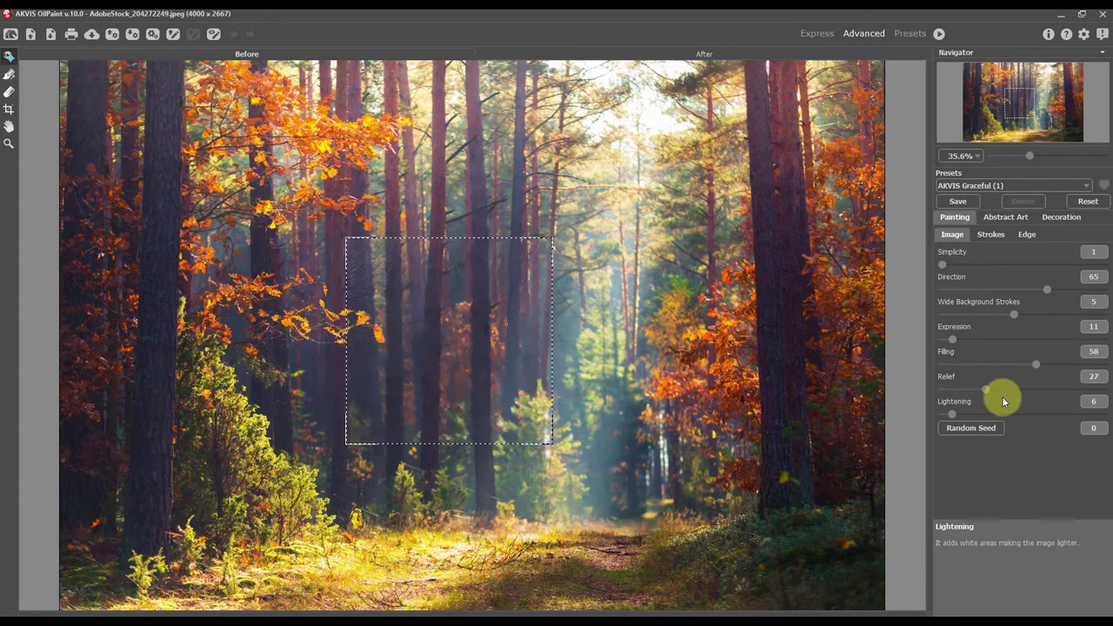
{"action": "left_click", "coordinate": [974, 390]}
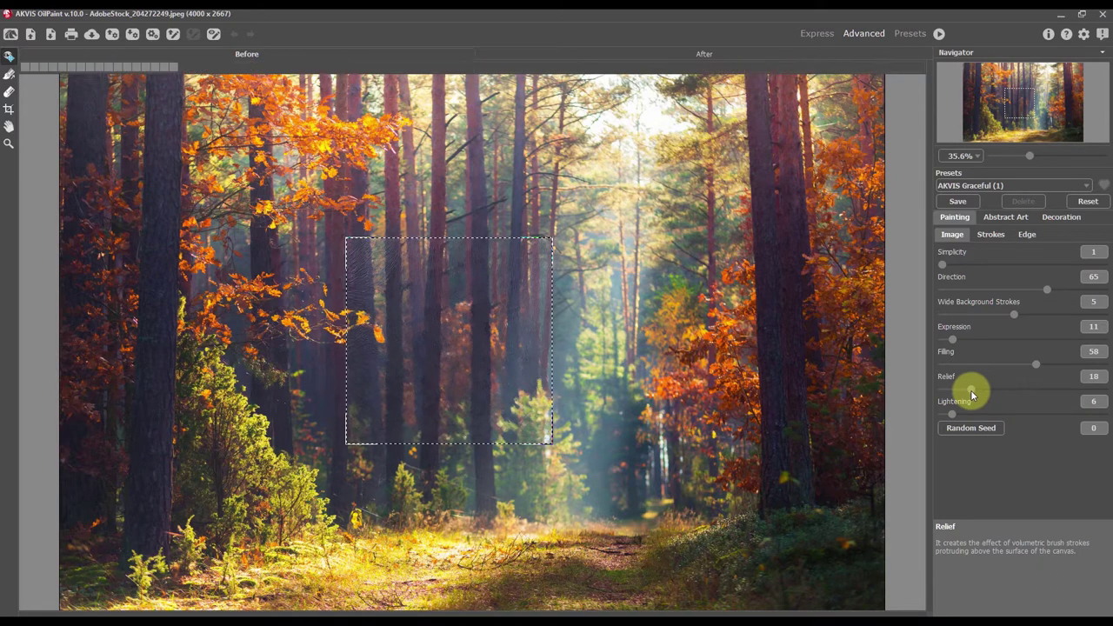
Step: Reduce Lightening to 2 and randomise the stroke seed to 3673
{"action": "mouse_move", "coordinate": [951, 414]}
{"action": "left_mouse_down"}
{"action": "mouse_move", "coordinate": [1043, 415]}
{"action": "mouse_move", "coordinate": [944, 418]}
{"action": "left_mouse_up"}
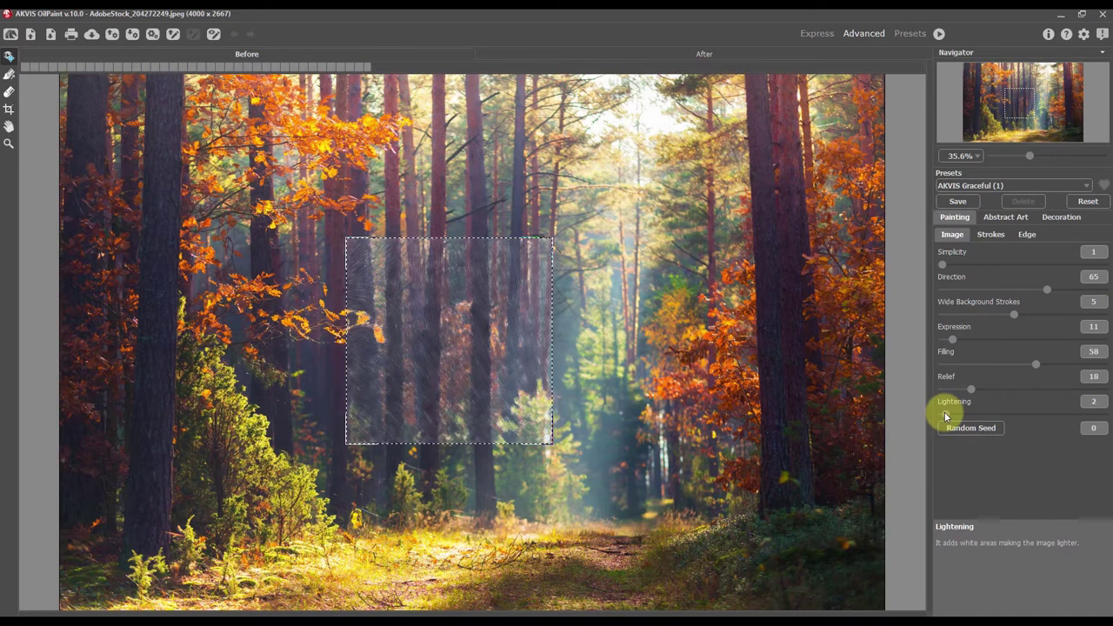
{"action": "left_click", "coordinate": [953, 429]}
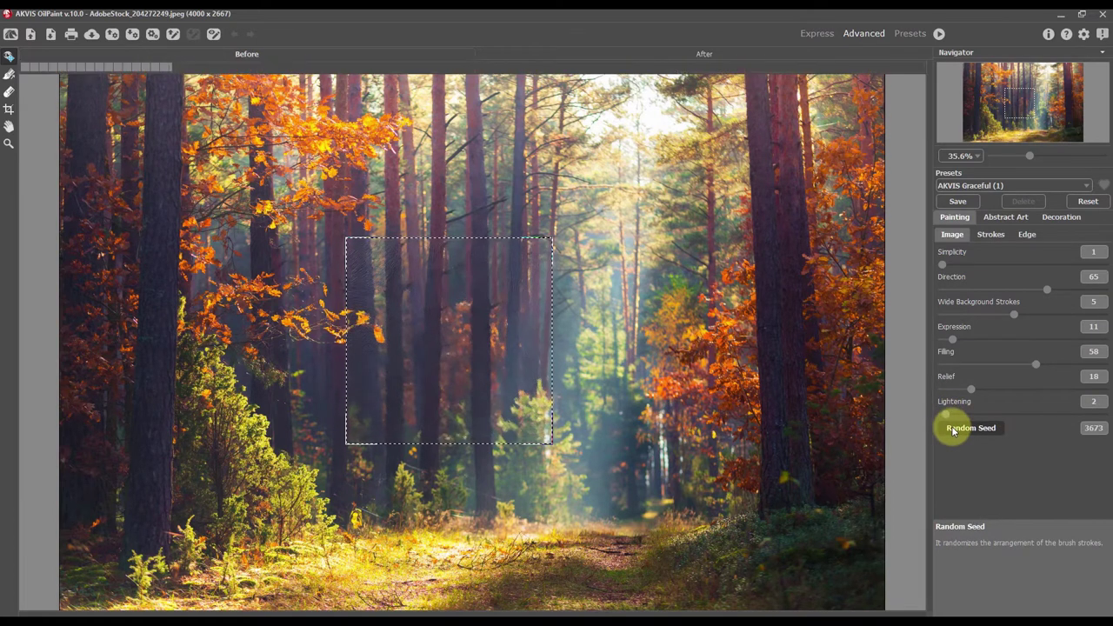
{"action": "left_click", "coordinate": [991, 234]}
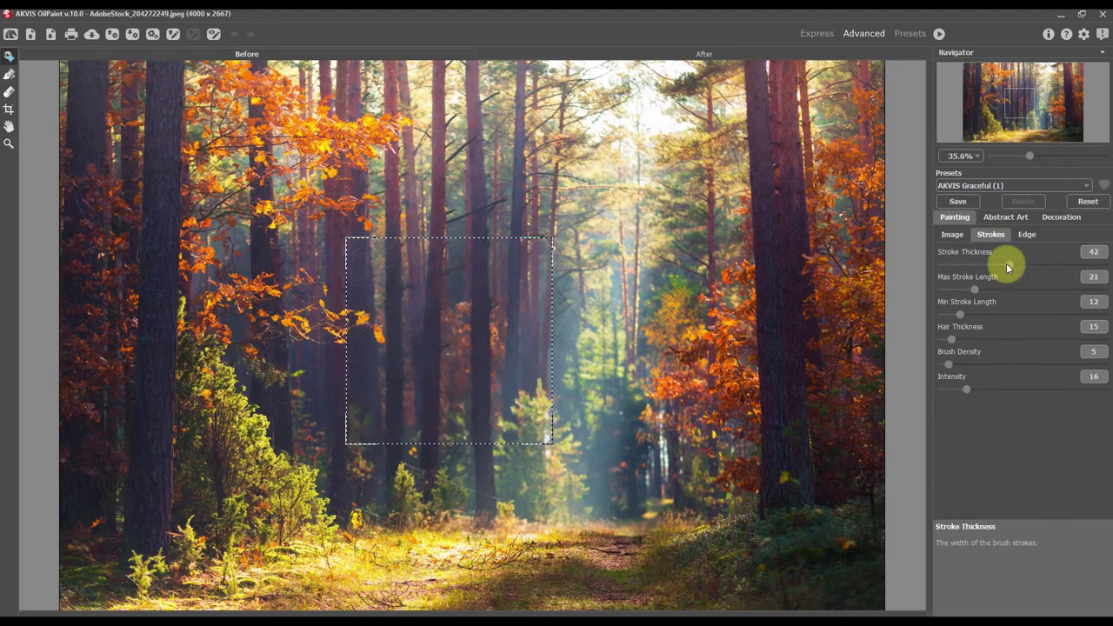
Step: Thin the strokes, set Min Stroke Length 4, Brush Density 3 and Intensity 49
{"action": "left_click_drag", "start_coordinate": [1008, 263], "coordinate": [956, 268]}
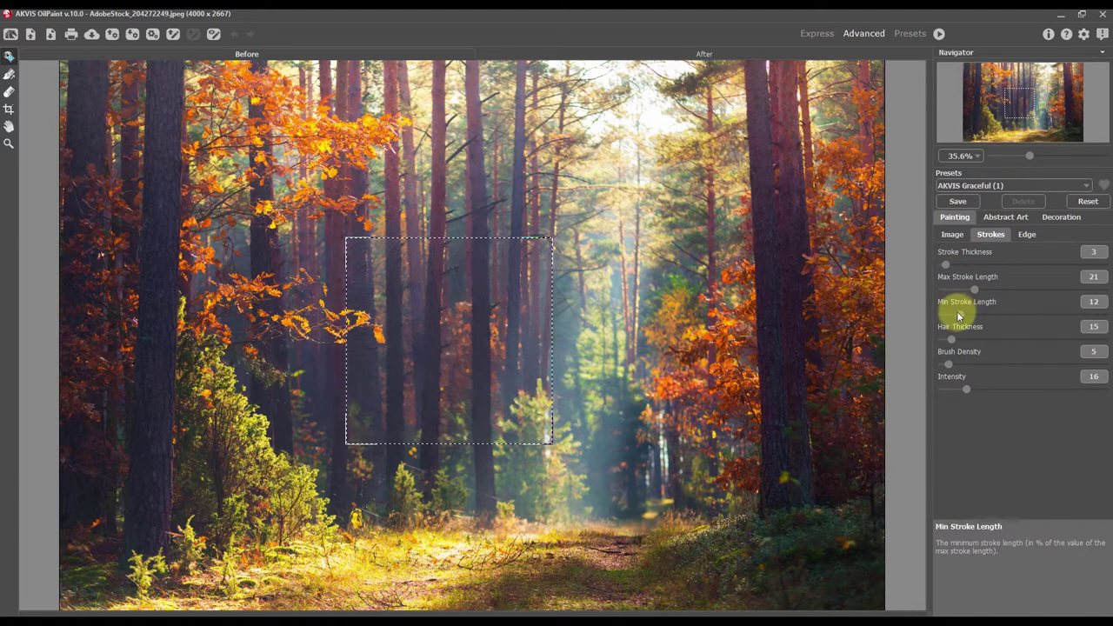
{"action": "left_click_drag", "start_coordinate": [951, 313], "coordinate": [956, 294]}
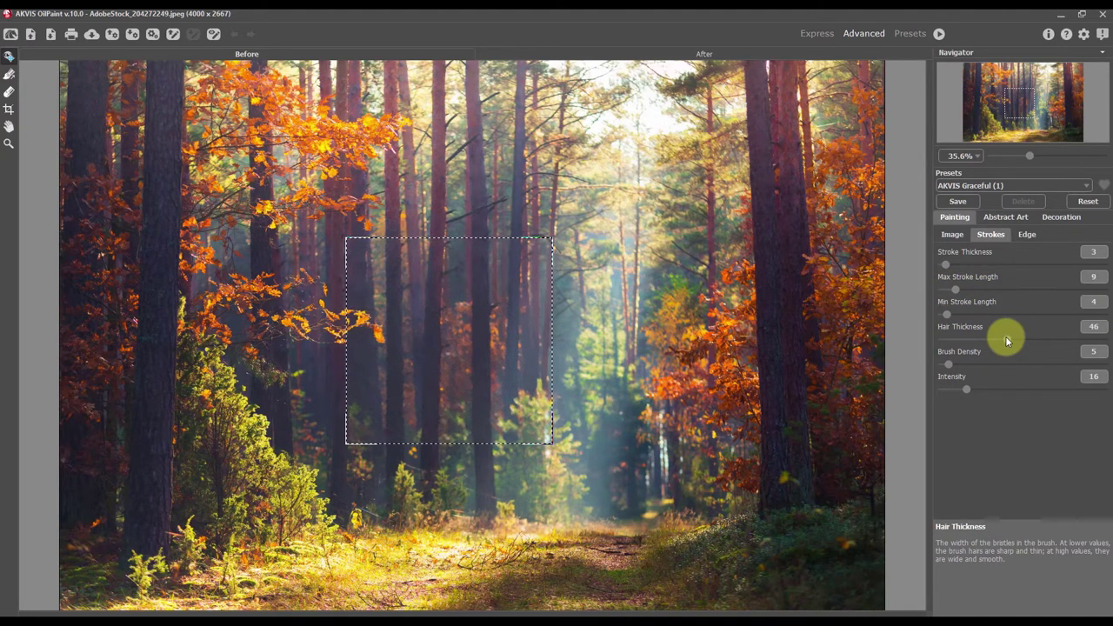
{"action": "left_click_drag", "start_coordinate": [1005, 338], "coordinate": [946, 341]}
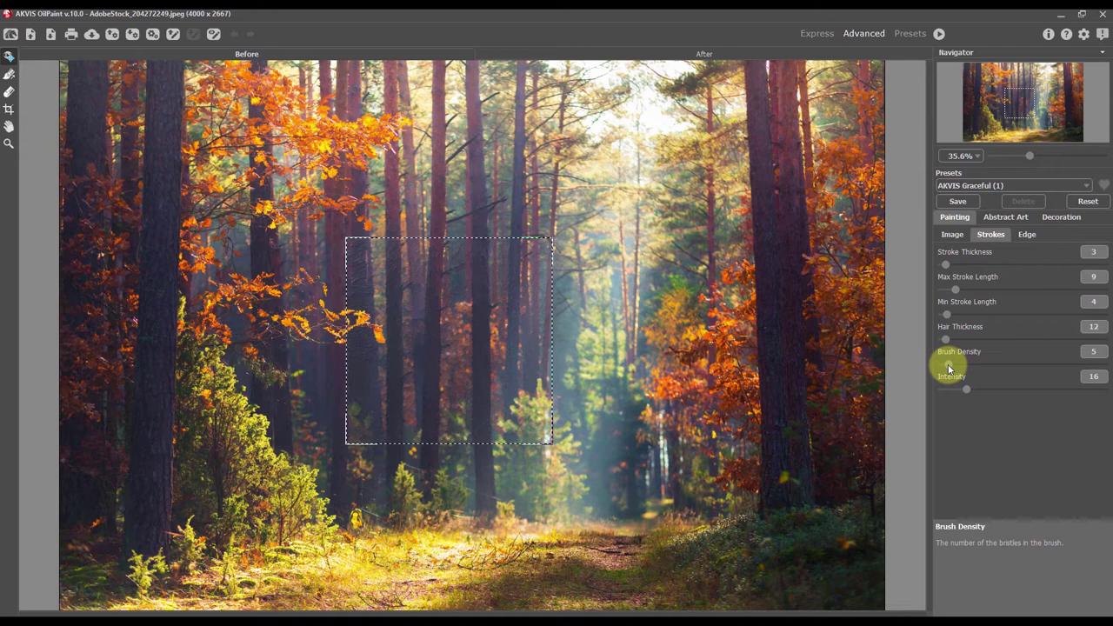
{"action": "mouse_move", "coordinate": [948, 368]}
{"action": "left_mouse_down"}
{"action": "mouse_move", "coordinate": [997, 365]}
{"action": "mouse_move", "coordinate": [944, 367]}
{"action": "mouse_move", "coordinate": [968, 391]}
{"action": "left_mouse_up"}
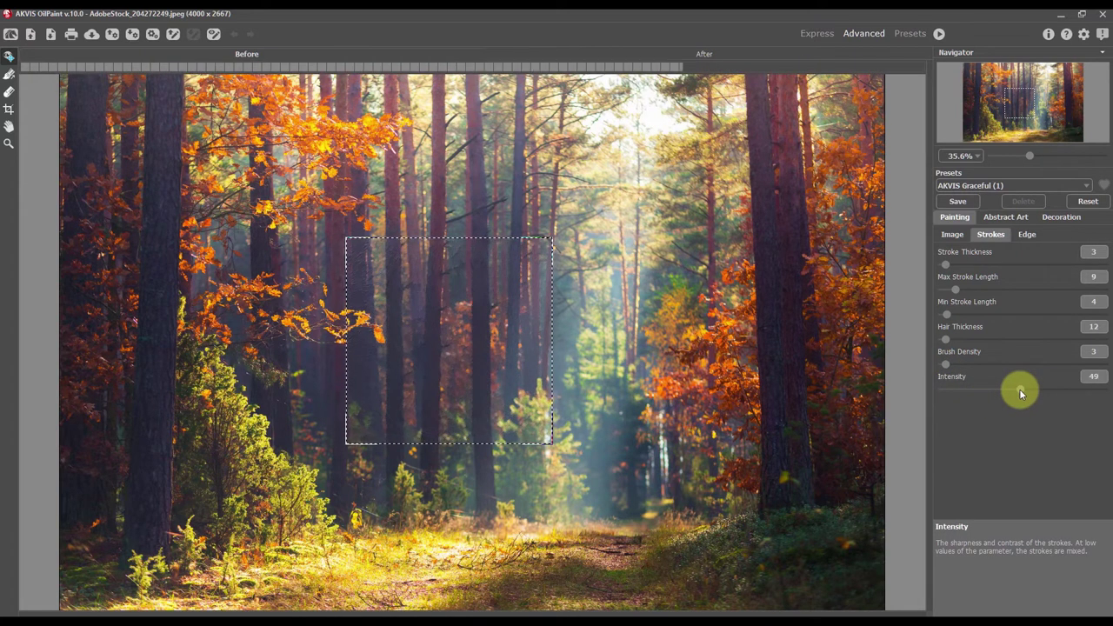
Step: Shorten the maximum edge stroke length to 15 and increase edge smoothness
{"action": "left_click", "coordinate": [1030, 235]}
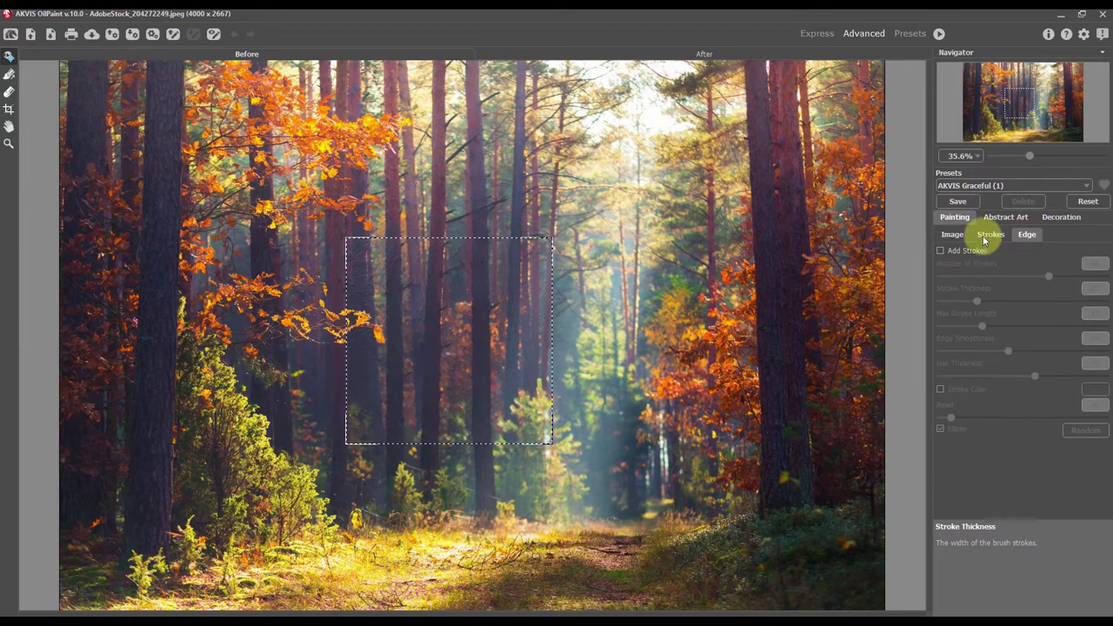
{"action": "left_click_drag", "start_coordinate": [509, 288], "coordinate": [540, 95]}
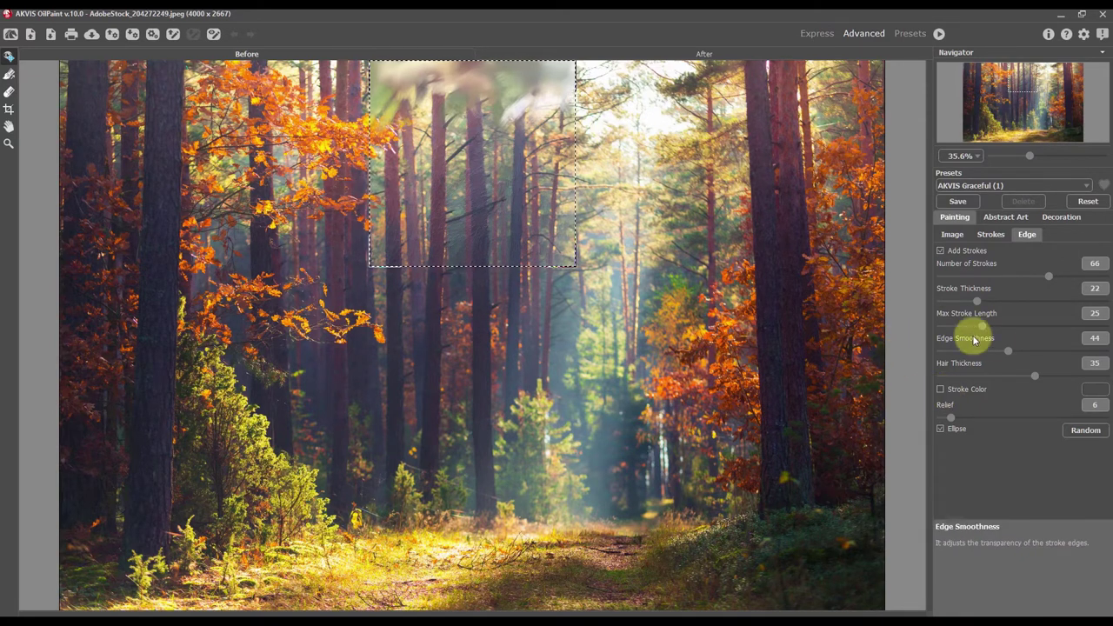
{"action": "left_click_drag", "start_coordinate": [984, 325], "coordinate": [954, 328]}
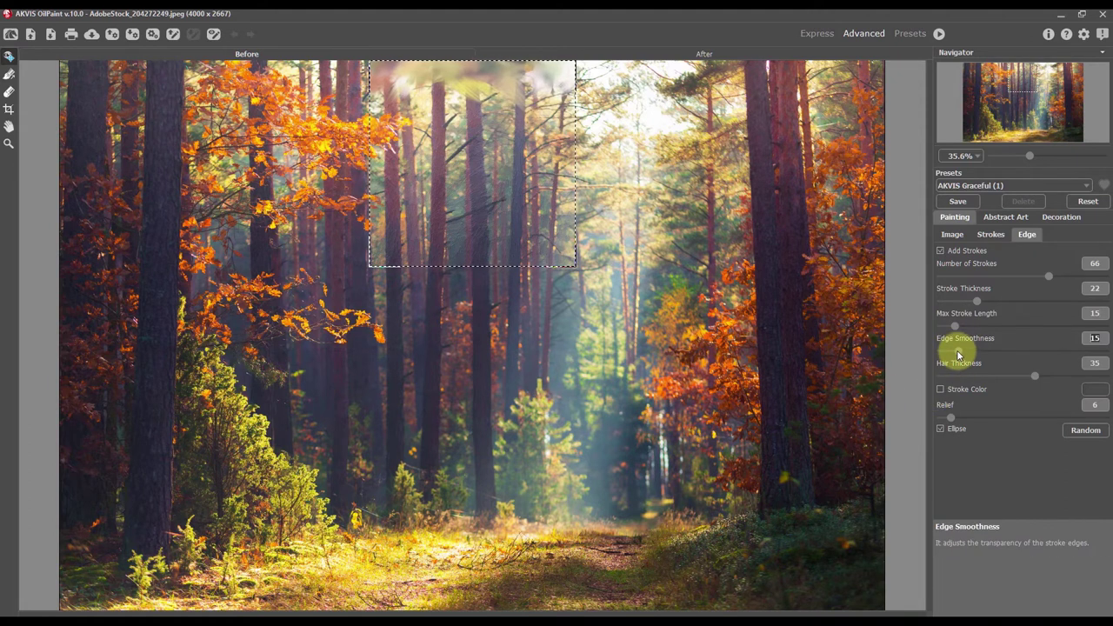
{"action": "mouse_move", "coordinate": [951, 351]}
{"action": "left_mouse_down"}
{"action": "mouse_move", "coordinate": [1044, 353]}
{"action": "mouse_move", "coordinate": [953, 380]}
{"action": "left_mouse_up"}
Step: Sample white from the sky as edge stroke colour, then disable Add Strokes
{"action": "left_click", "coordinate": [941, 388]}
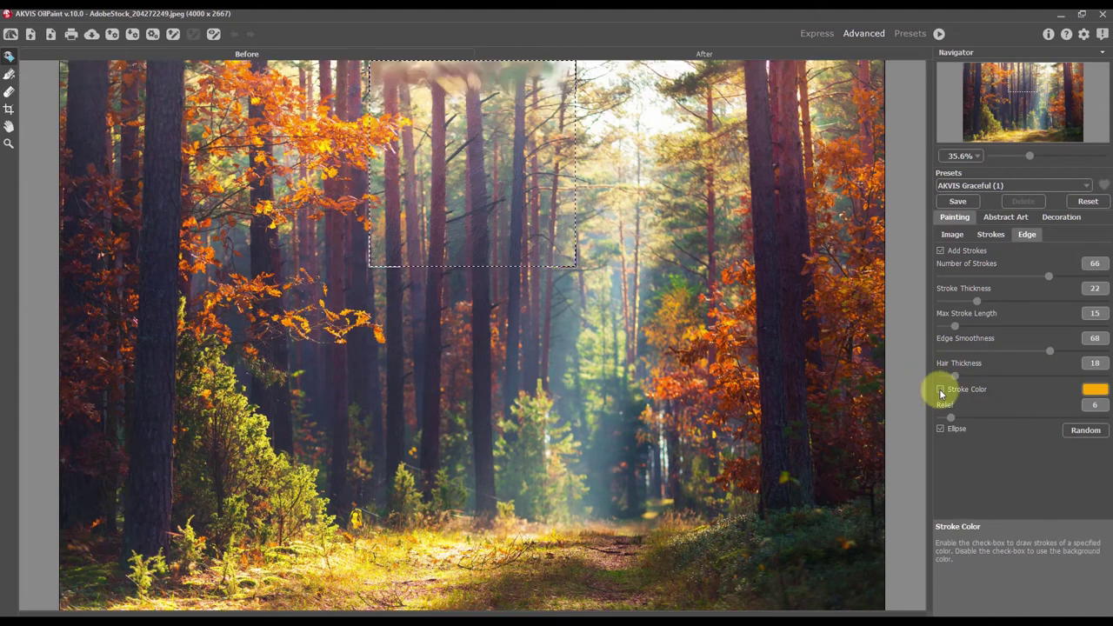
{"action": "left_click", "coordinate": [1092, 397]}
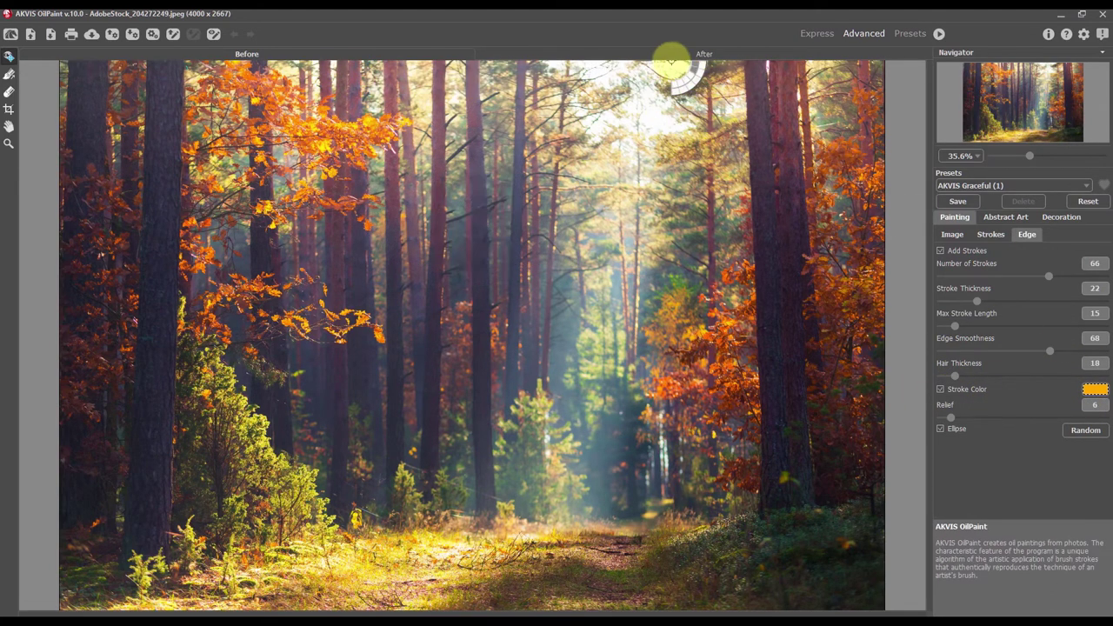
{"action": "left_click", "coordinate": [678, 62]}
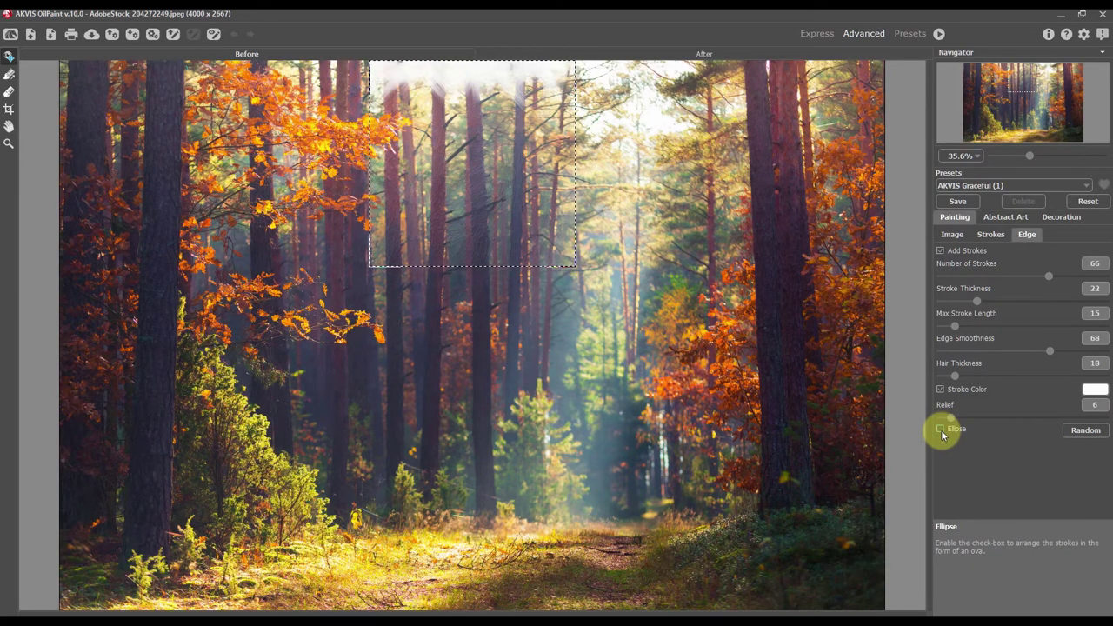
{"action": "left_click", "coordinate": [940, 250]}
Step: Render the full forest photo as an oil painting and let processing finish
{"action": "left_click", "coordinate": [939, 33]}
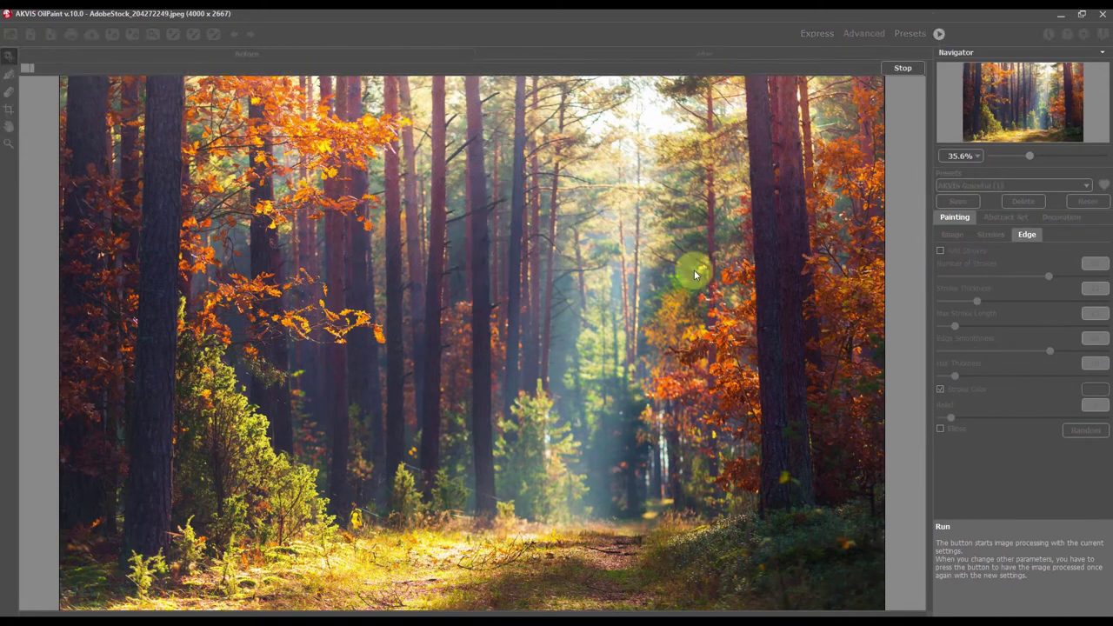
{"action": "left_click", "coordinate": [660, 353]}
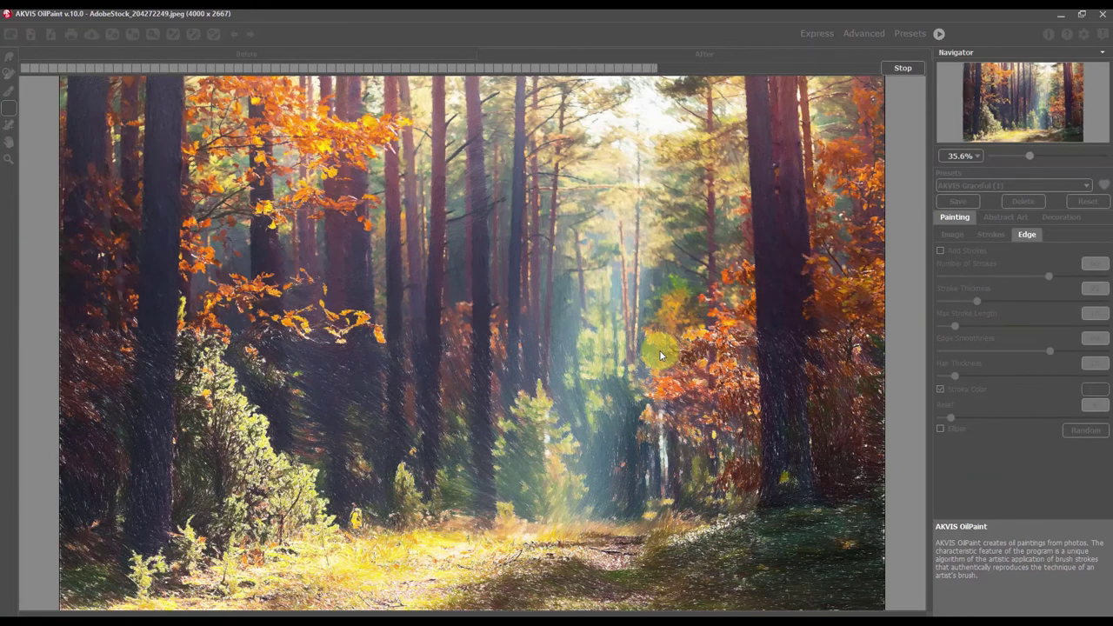
{"action": "left_click", "coordinate": [957, 235]}
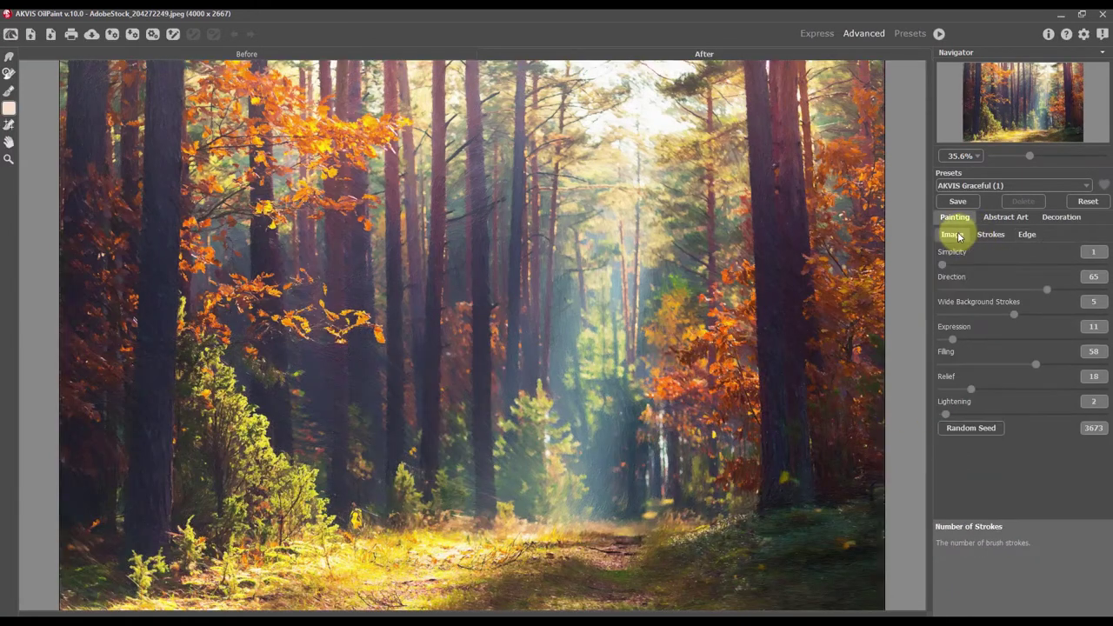
Step: Set Simplicity to 4, Expression to 41 and Direction to 14
{"action": "left_click", "coordinate": [976, 265]}
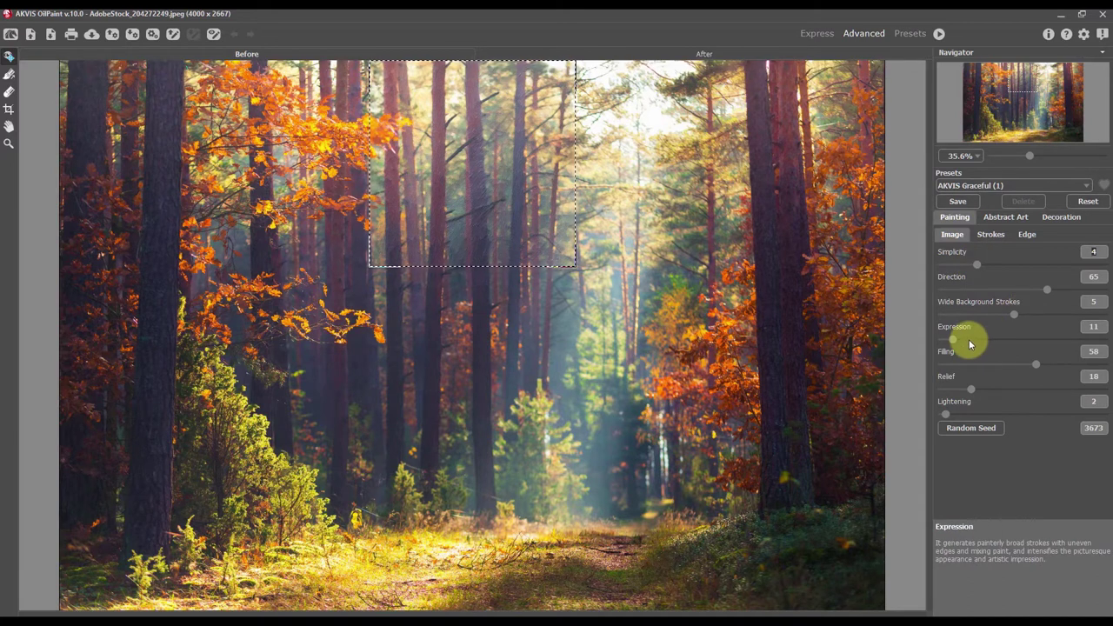
{"action": "left_click", "coordinate": [1004, 340]}
{"action": "left_click", "coordinate": [964, 289]}
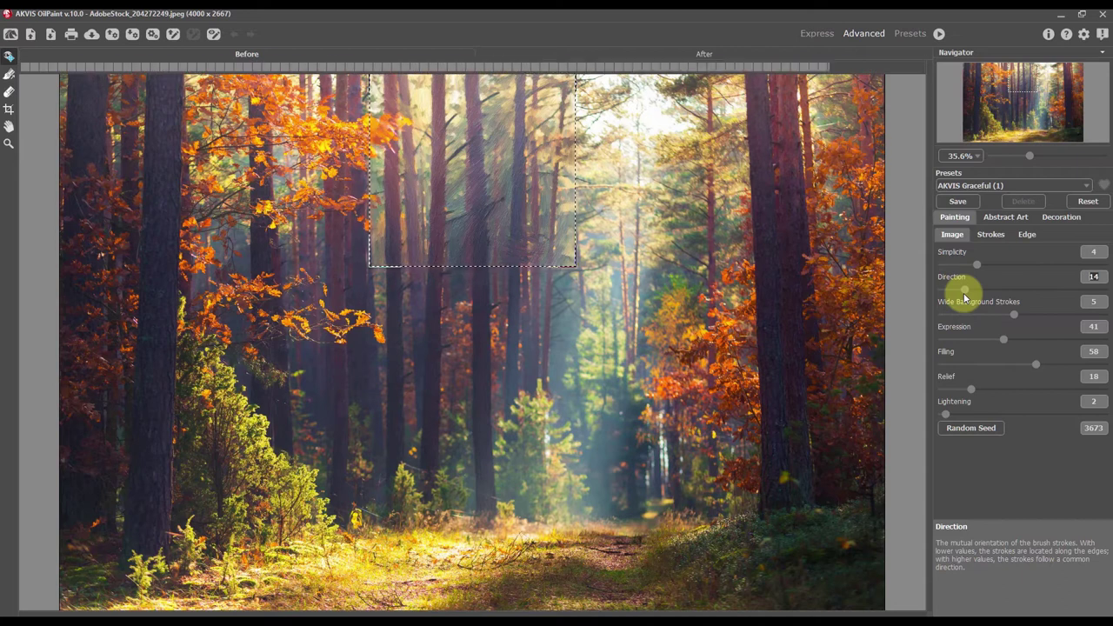
Step: Thicken the strokes to 20, repaint the image, then raise Brush Density to 24
{"action": "left_click", "coordinate": [991, 234]}
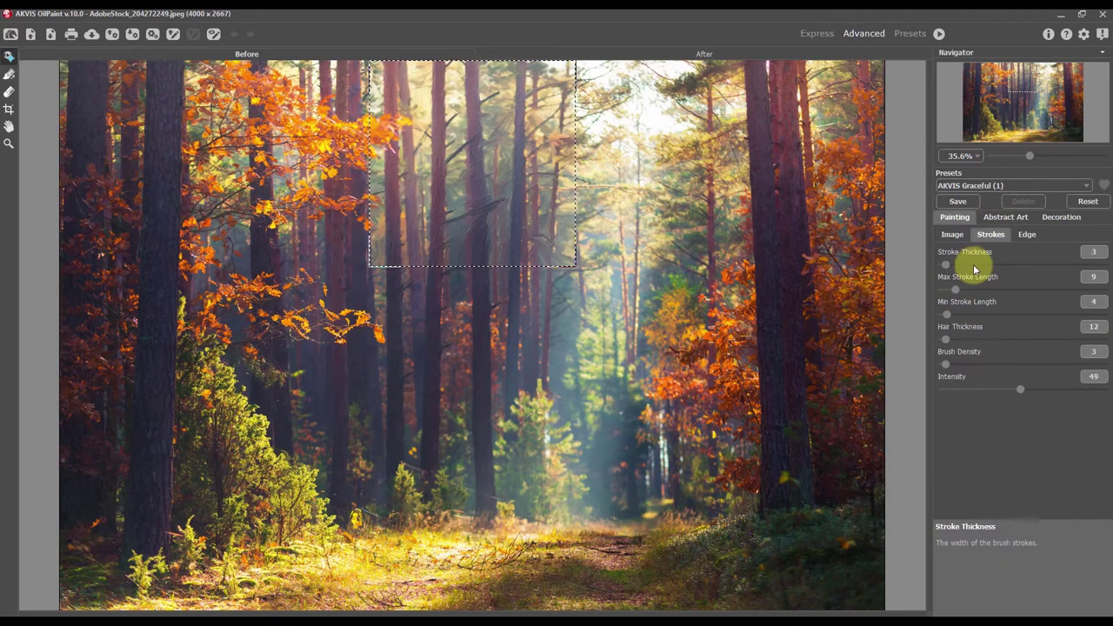
{"action": "left_click", "coordinate": [974, 267]}
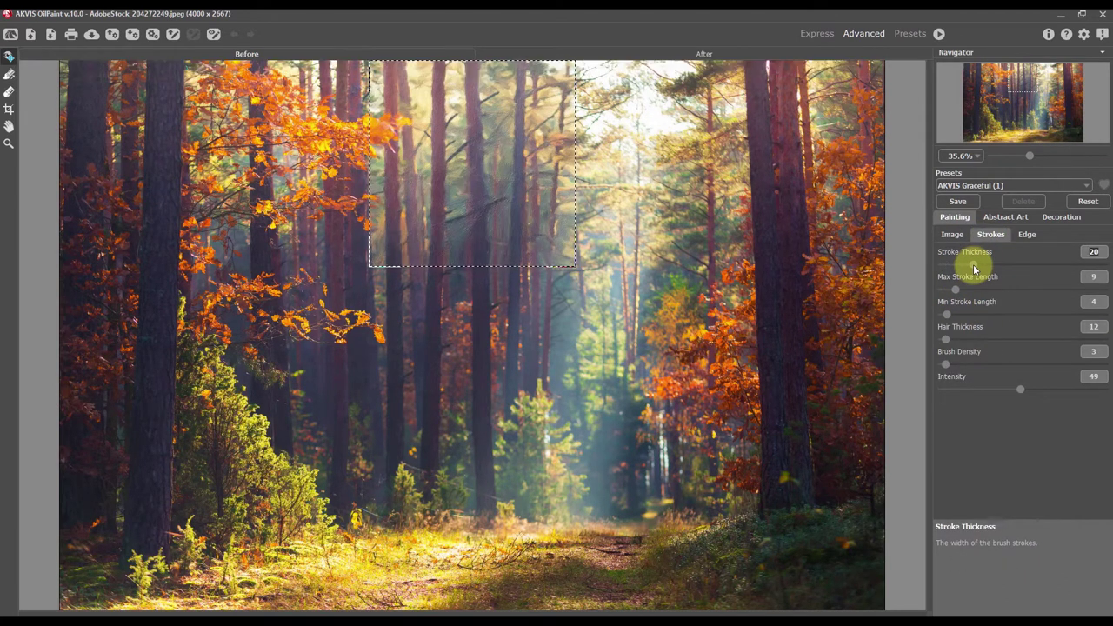
{"action": "left_click", "coordinate": [939, 33]}
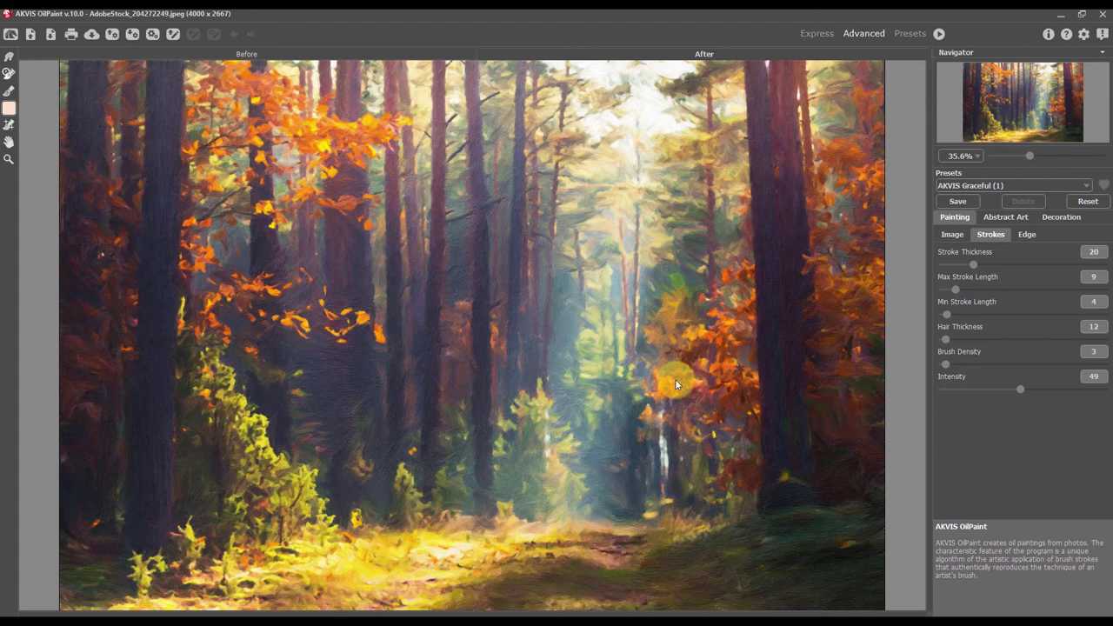
{"action": "left_click", "coordinate": [979, 365]}
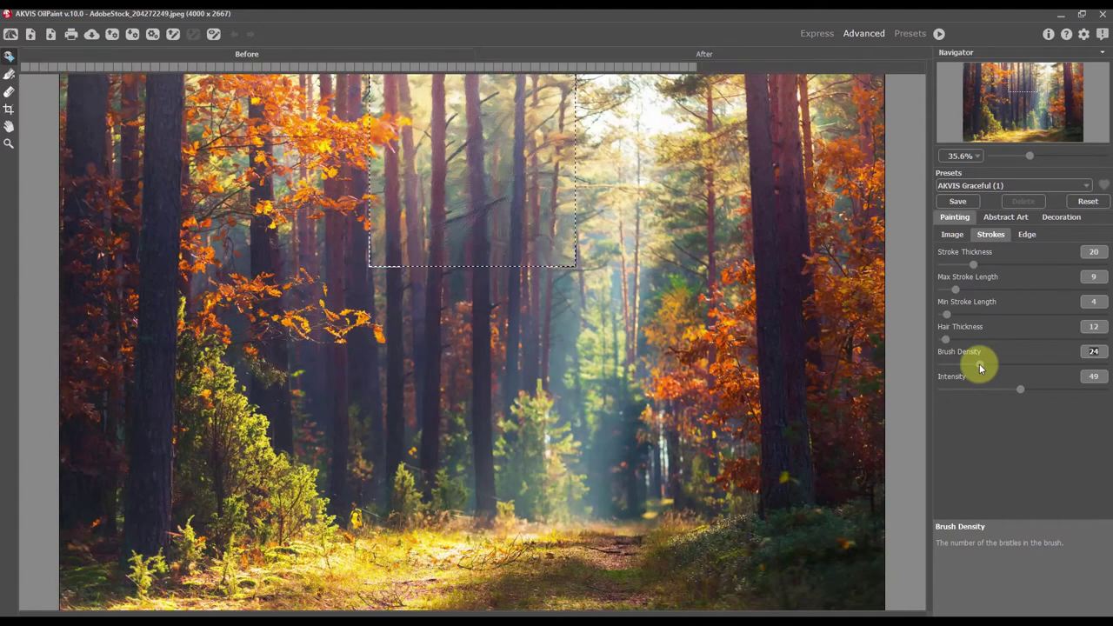
Step: Drop Relief from 18 to 3 and repaint the full image
{"action": "left_click", "coordinate": [952, 234]}
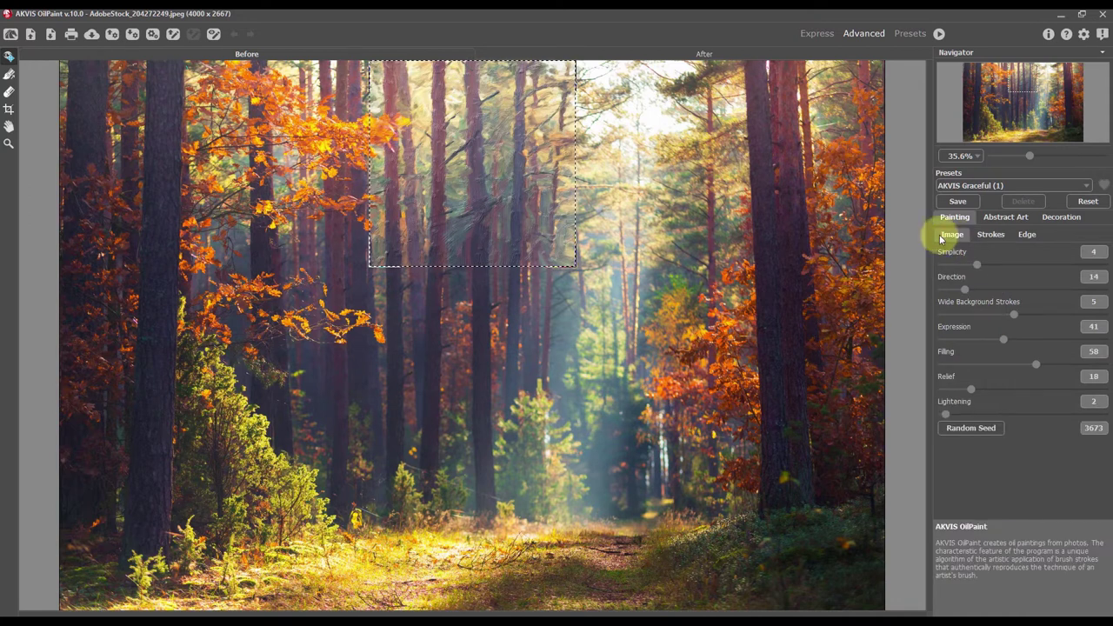
{"action": "left_click_drag", "start_coordinate": [965, 387], "coordinate": [945, 392]}
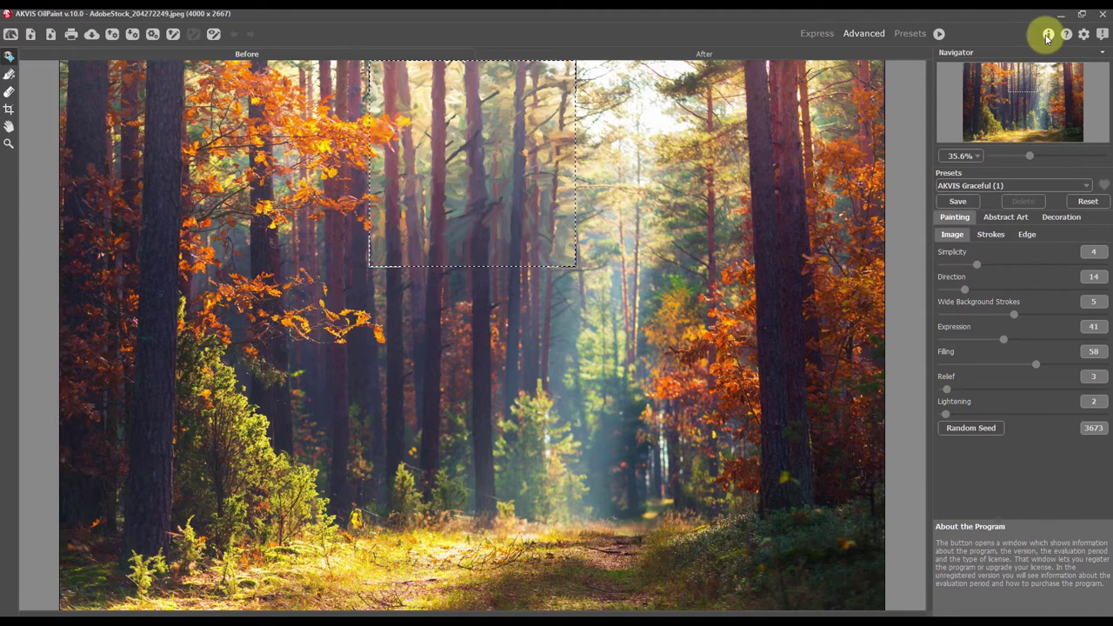
{"action": "left_click", "coordinate": [939, 34]}
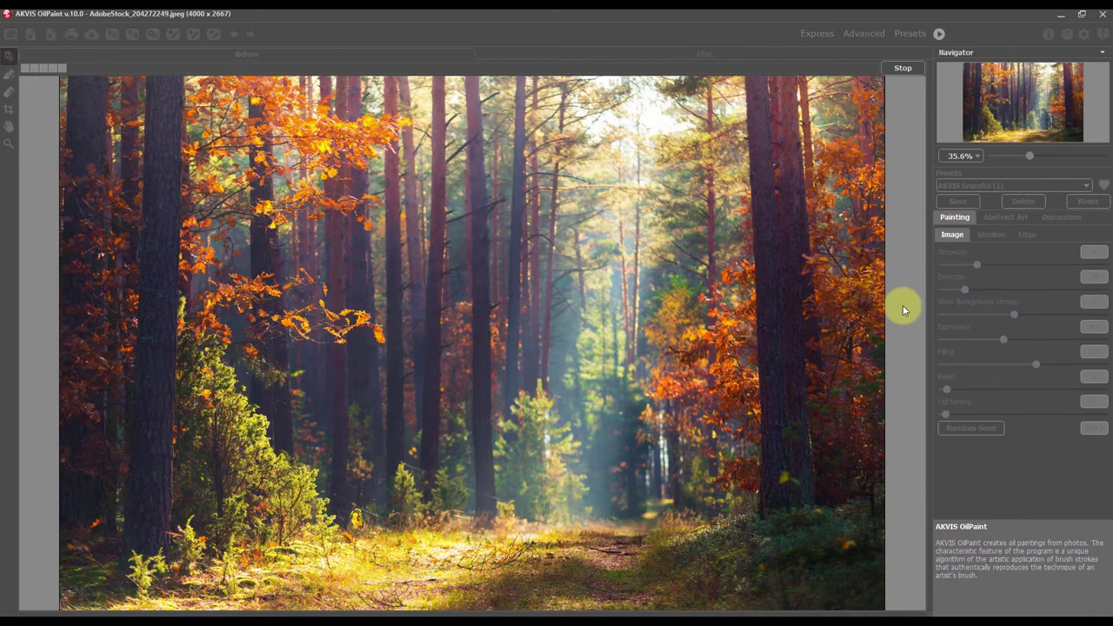